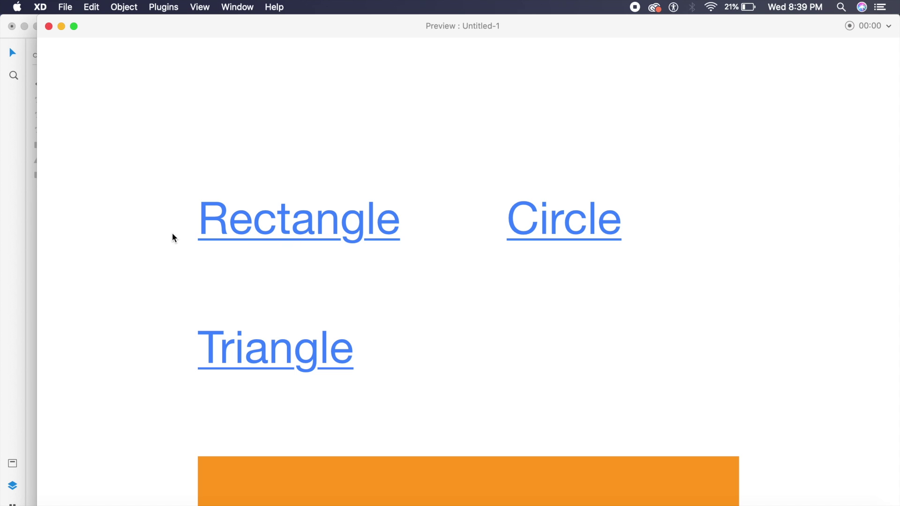
Step: Test the Rectangle and Circle anchor links, which jump to the orange rectangle and blue circle
click(238, 239)
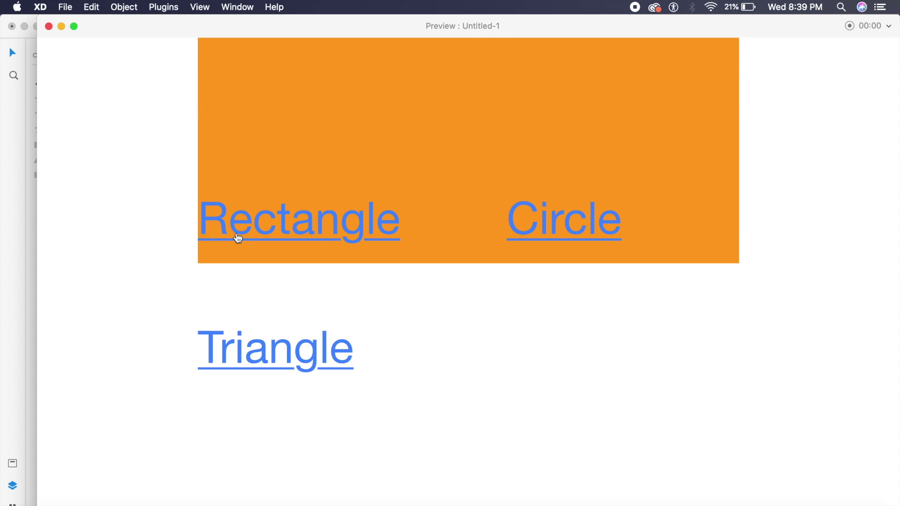
click(595, 232)
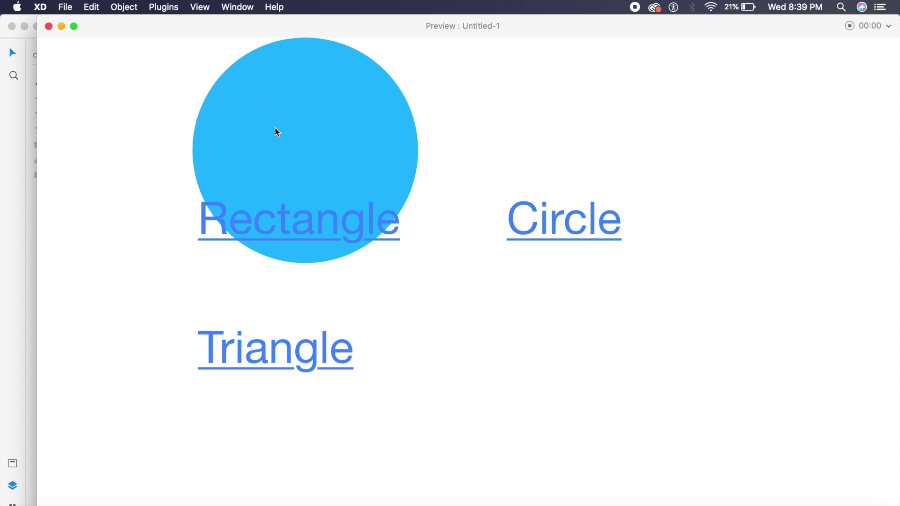
Step: Close the preview and select the Triangle text link in Prototype mode
click(49, 25)
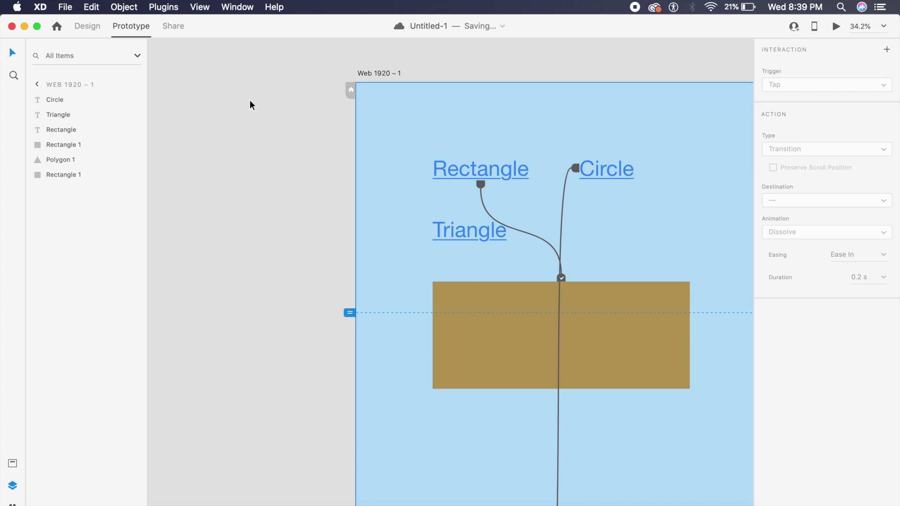
click(253, 146)
click(92, 27)
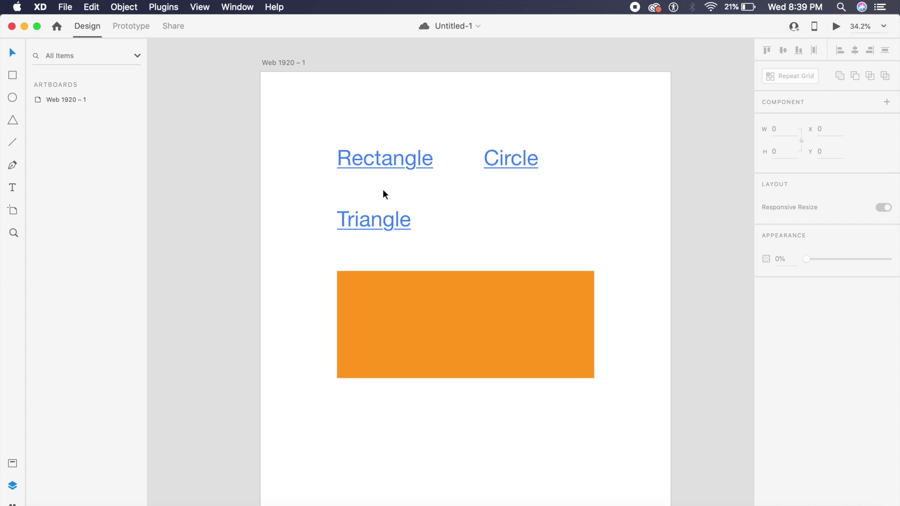
click(382, 222)
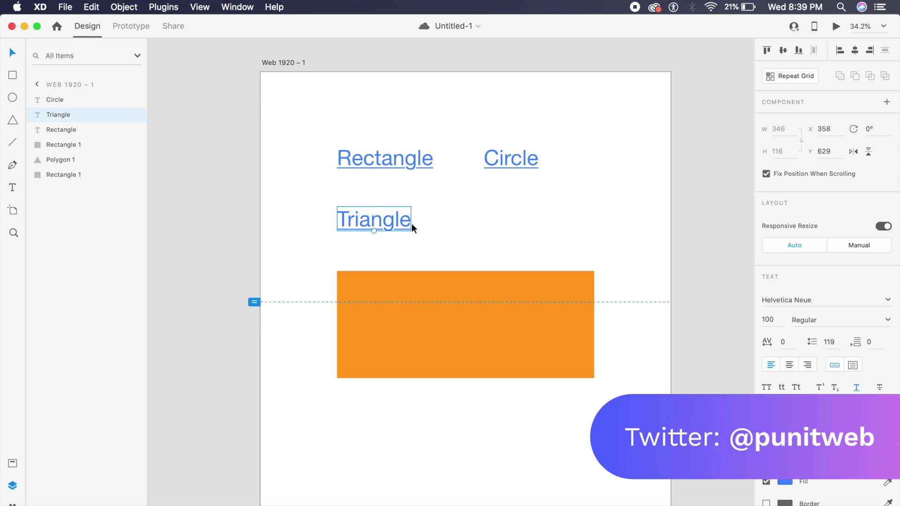
click(135, 27)
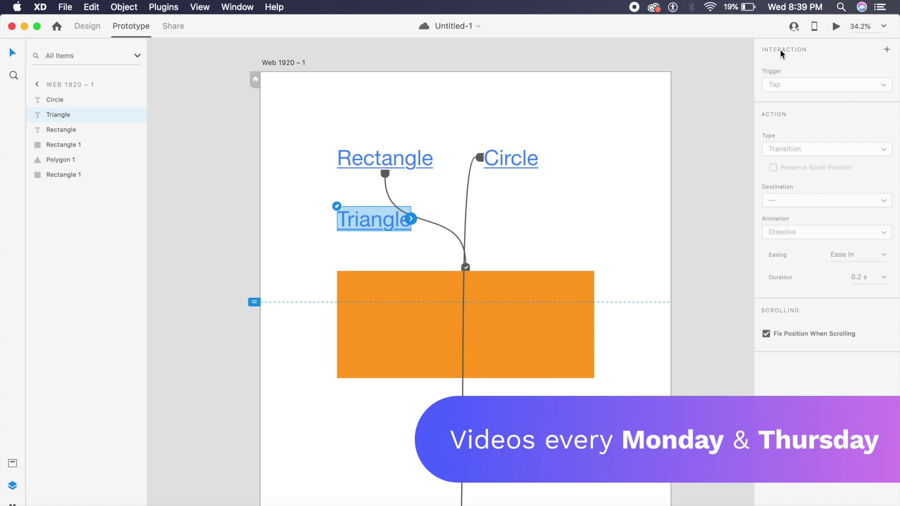
Step: Add a Tap-triggered Scroll To interaction to the Triangle link
click(887, 49)
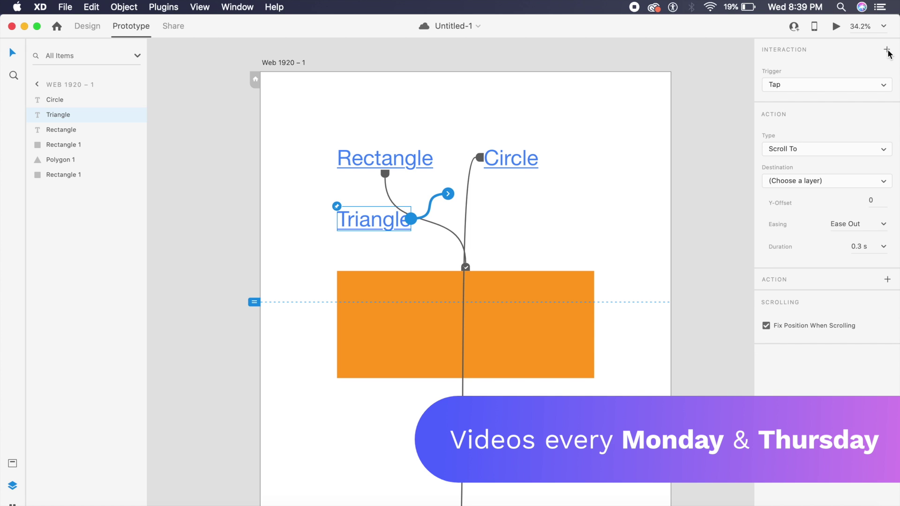
click(845, 89)
click(846, 90)
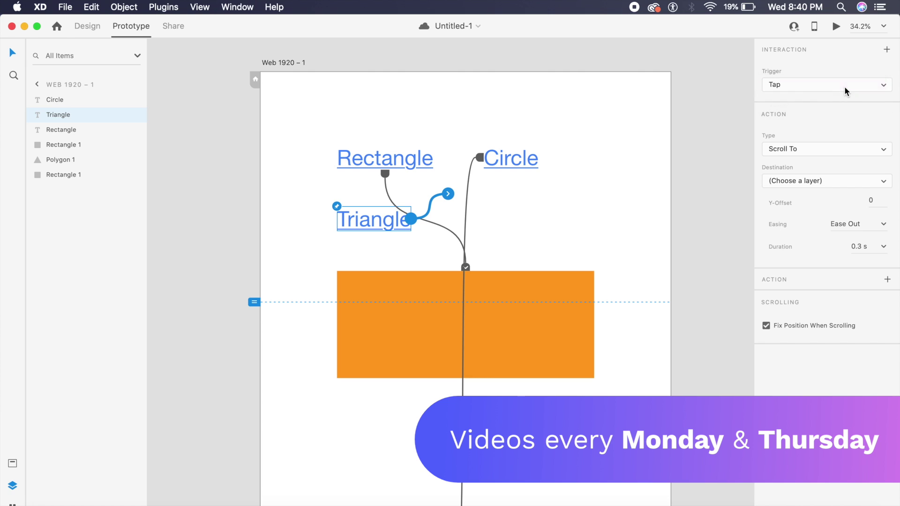
click(833, 154)
click(833, 153)
click(821, 154)
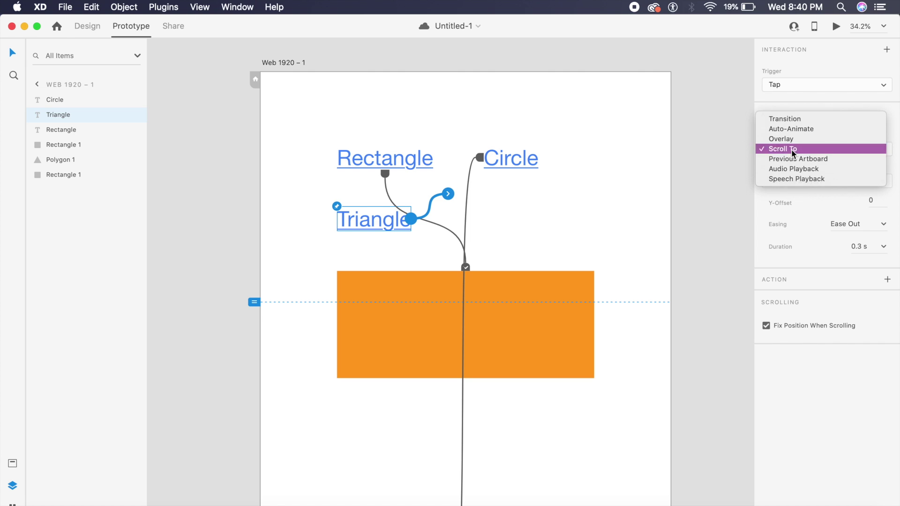
click(792, 150)
click(806, 184)
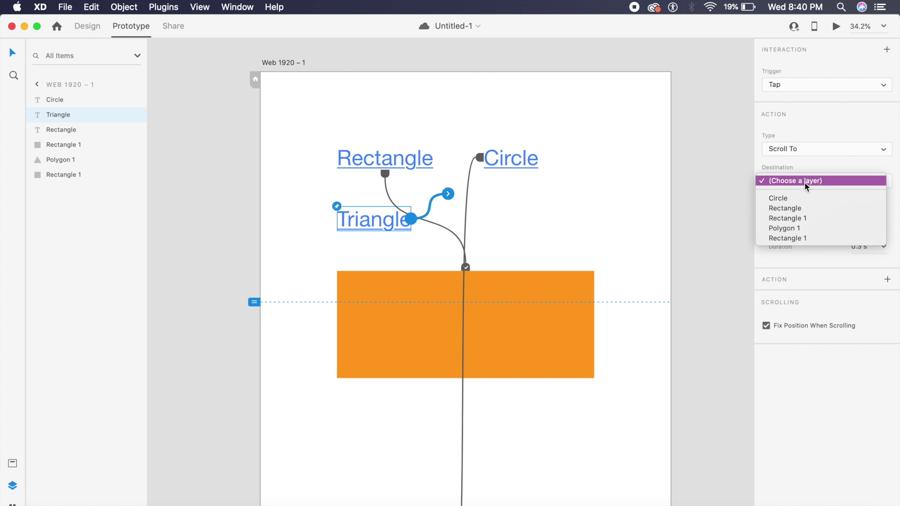
Step: Point the Triangle link's scroll at Polygon 1 with Ease In-Out over 0.8 s, then preview
click(804, 228)
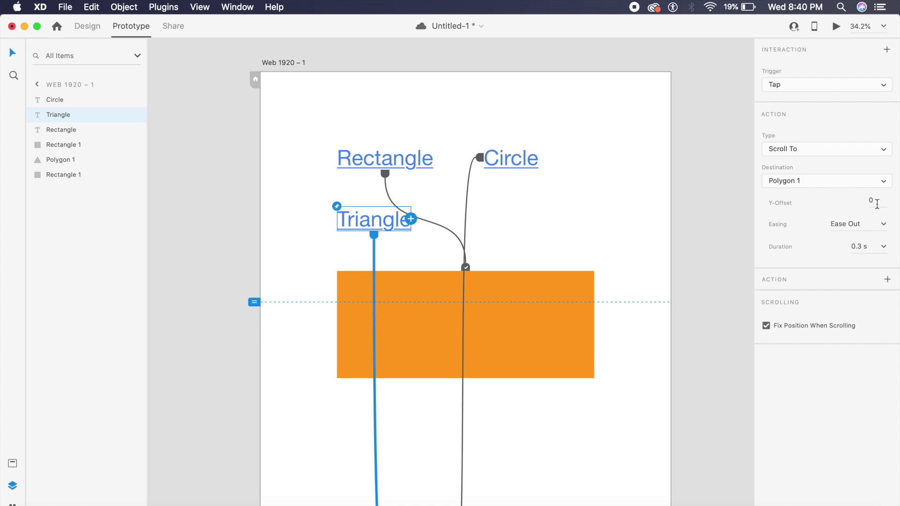
click(884, 227)
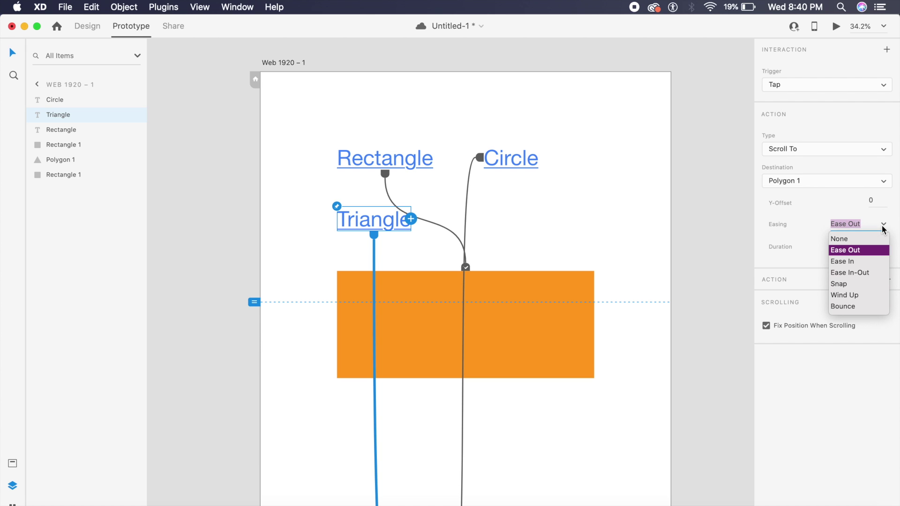
click(859, 272)
click(875, 246)
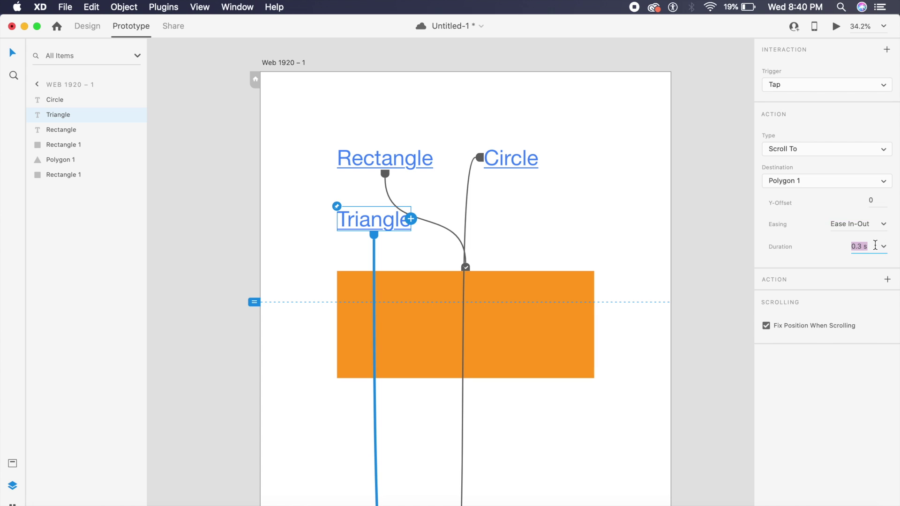
text(0.8)
key(Return)
click(838, 27)
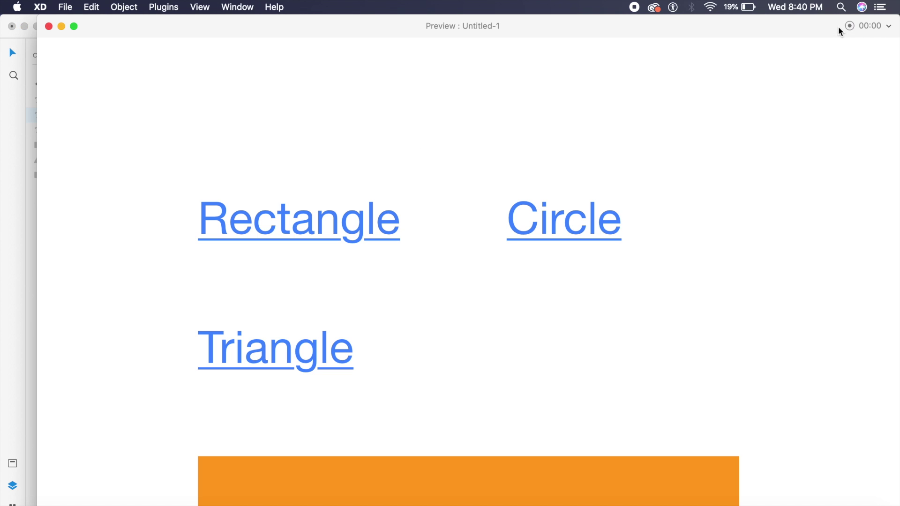
Step: Test that the Triangle link scrolls to the purple triangle, then close the preview
click(280, 345)
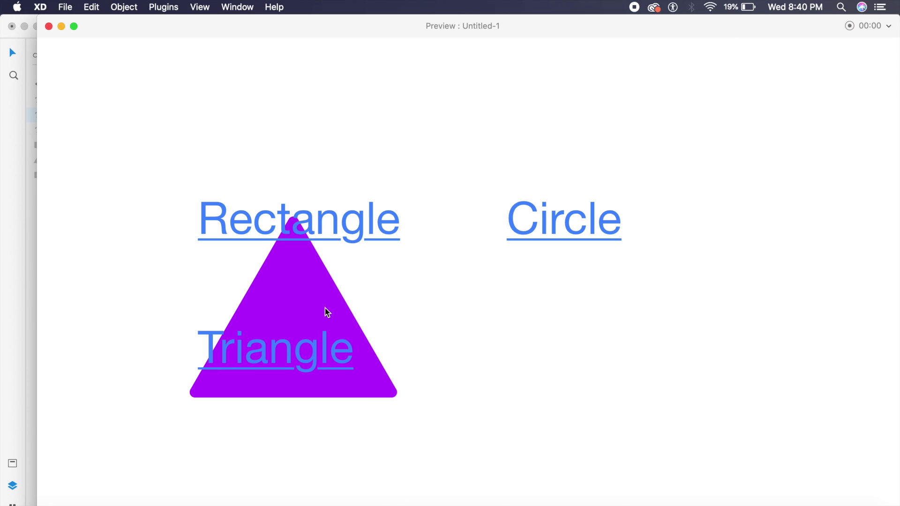
click(48, 26)
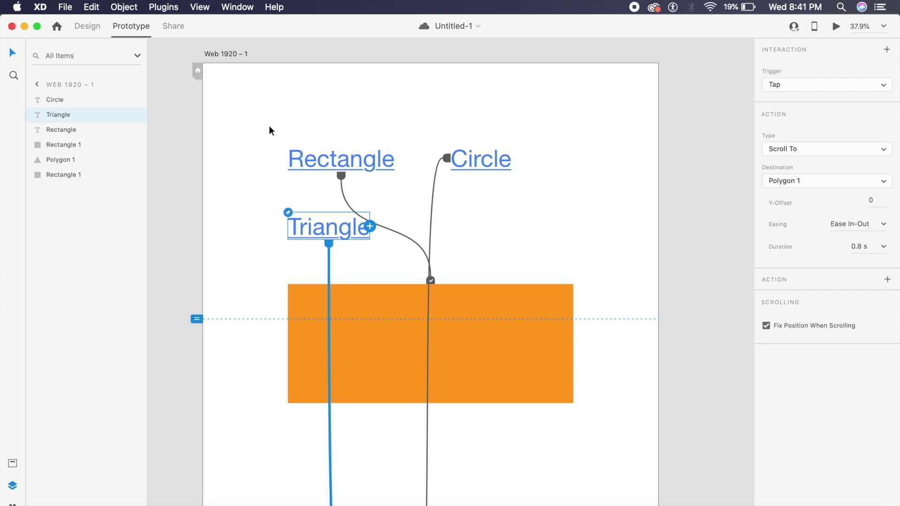
Step: Add a second interaction to the Rectangle link, triggered by the Right Arrow key
click(375, 160)
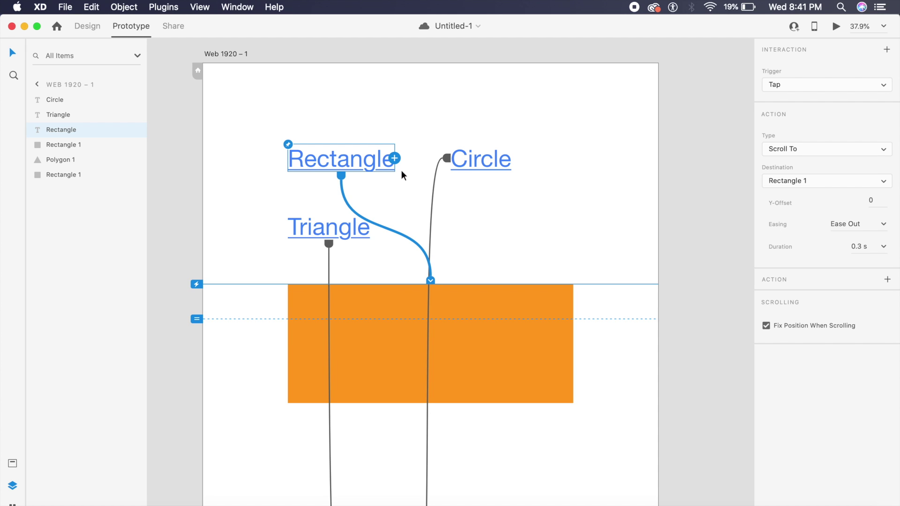
click(394, 159)
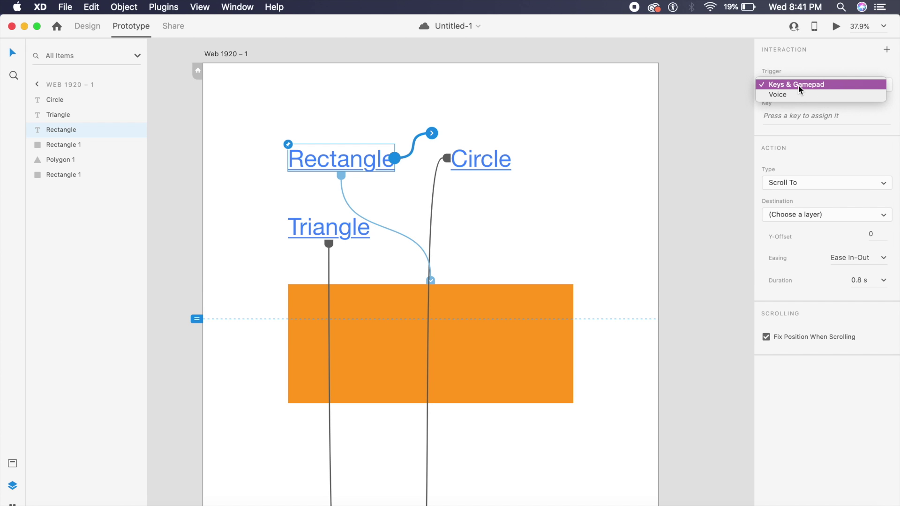
click(800, 85)
click(778, 113)
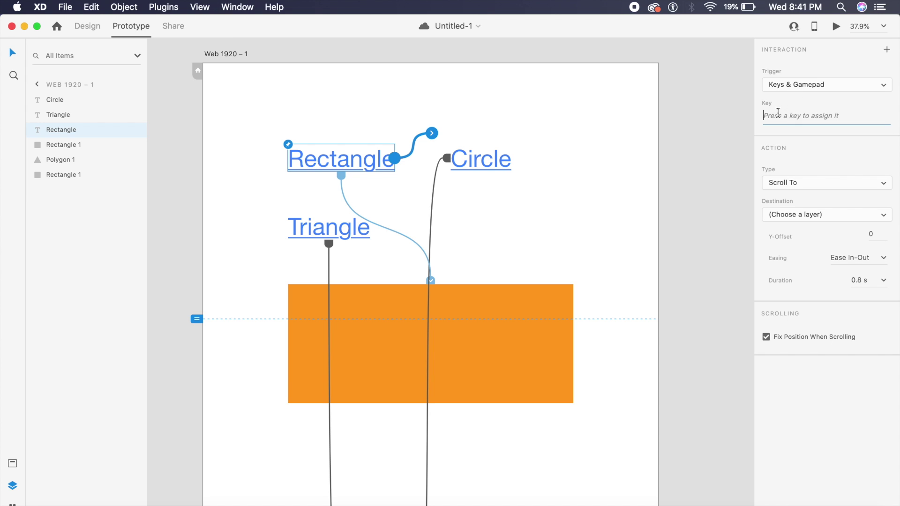
key(Right)
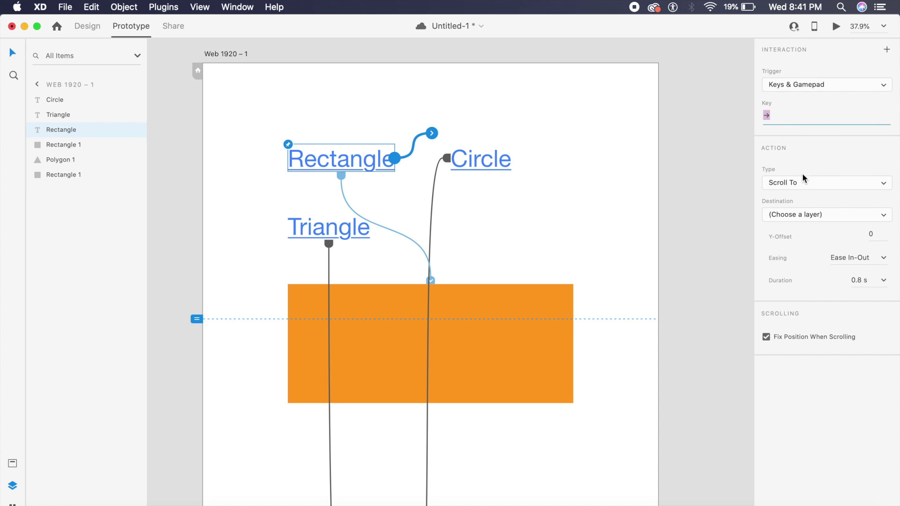
Step: Make the interaction Audio Playback and choose to add a new audio file
click(808, 182)
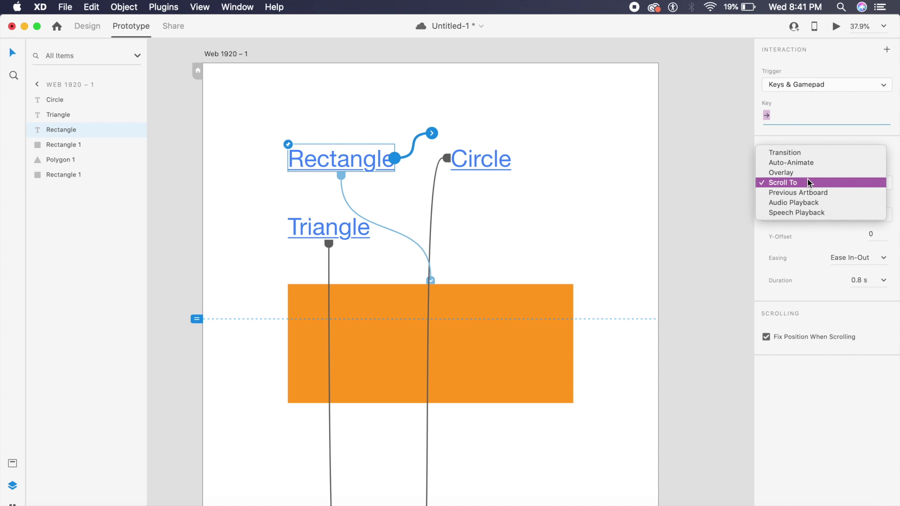
click(803, 204)
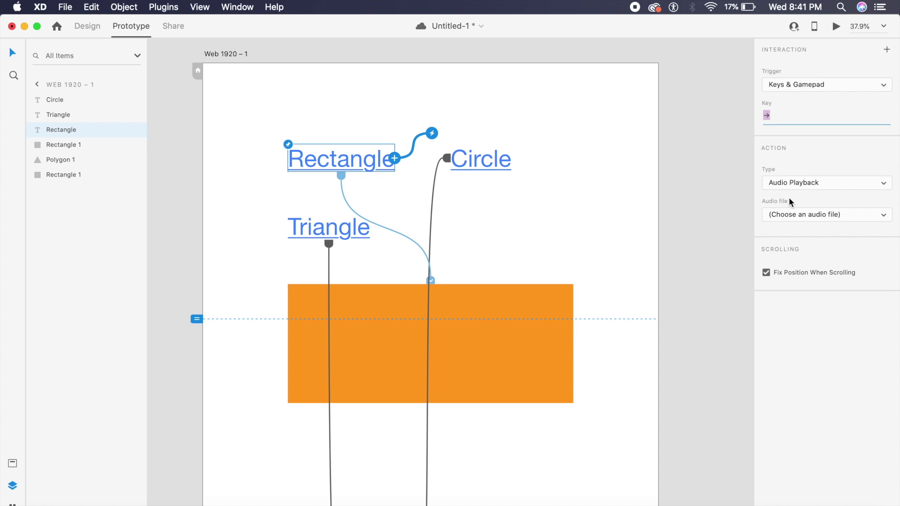
click(807, 218)
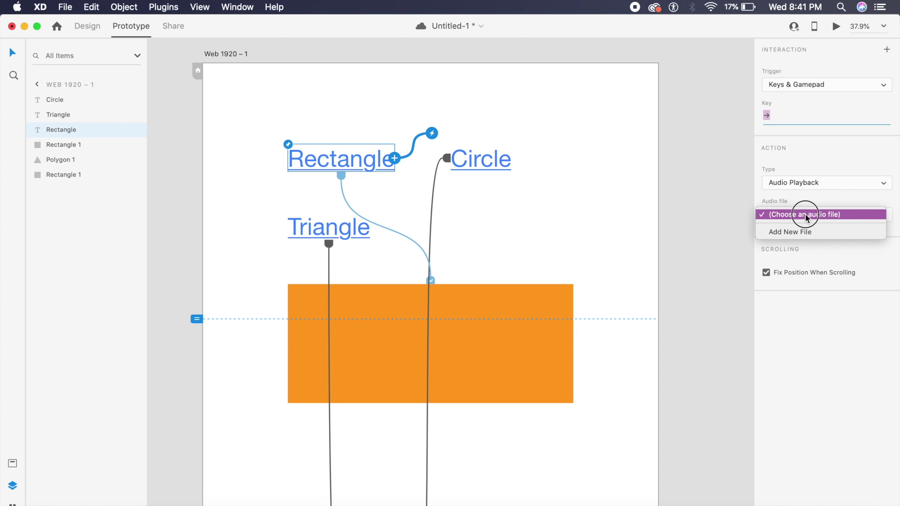
click(805, 235)
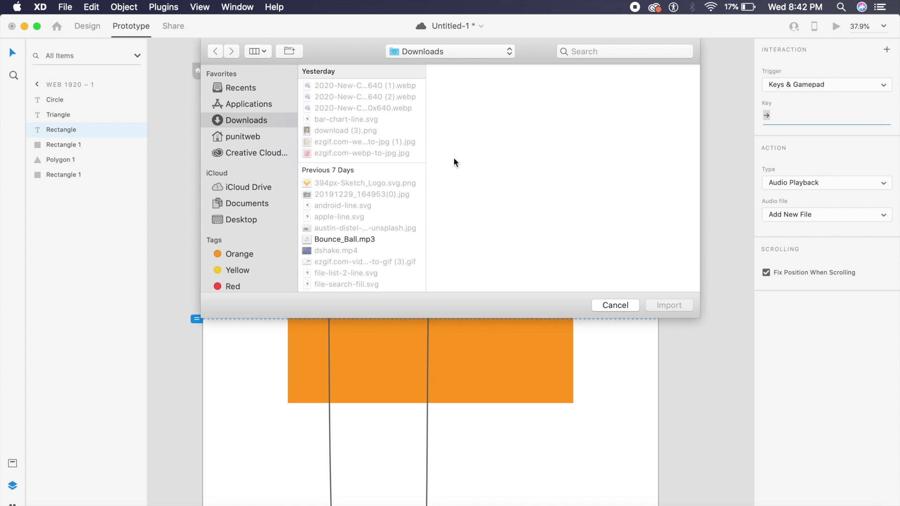
Step: Import Bounce_Ball.mp3 from Downloads as the right-arrow interaction's audio file
scroll(361, 162, down, 4)
click(348, 149)
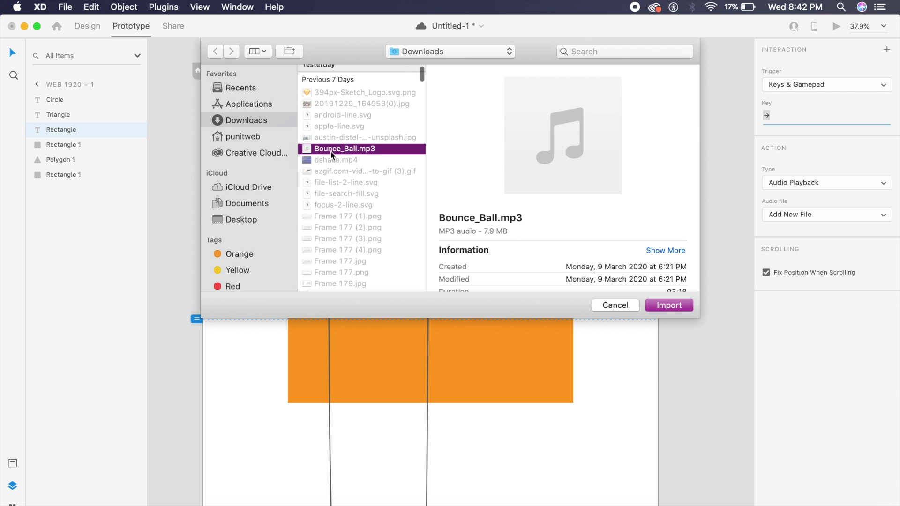
click(681, 309)
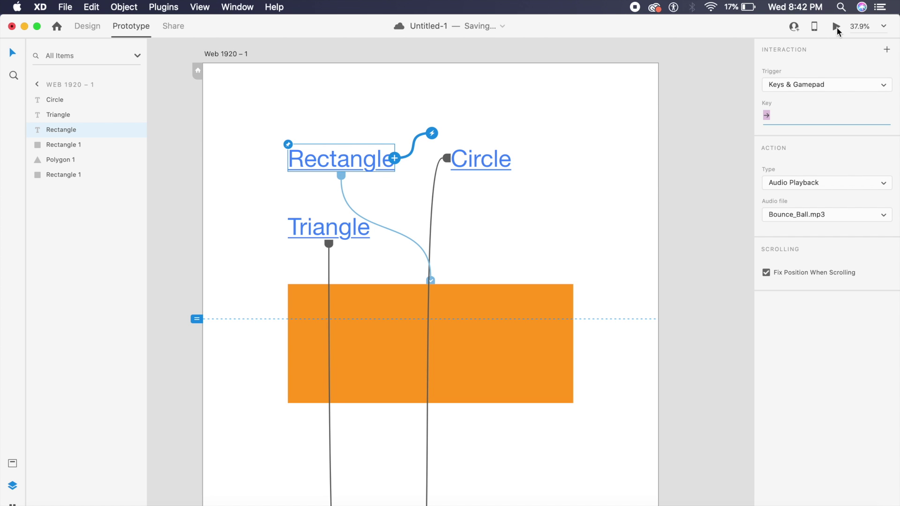
Step: Run the desktop preview with the volume raised to hear the right-arrow audio, then close it
click(837, 27)
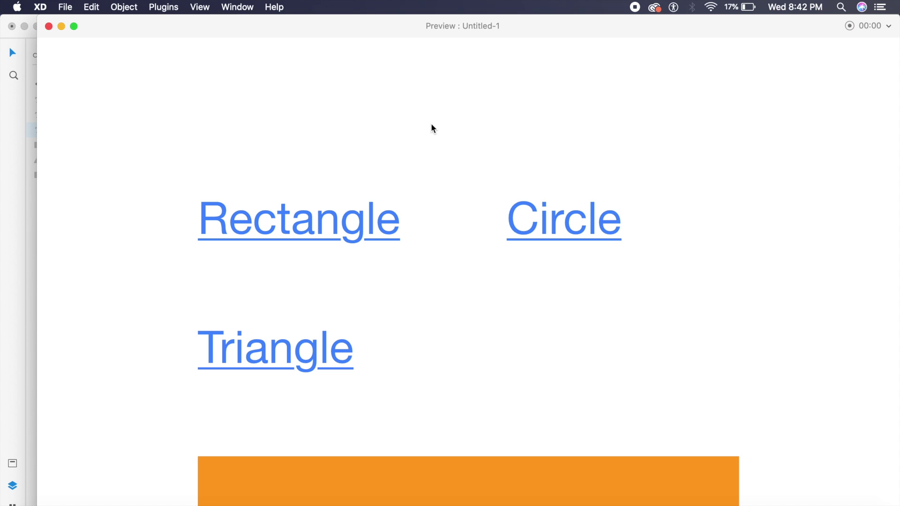
key(XF86AudioRaiseVolume)
key(XF86AudioRaiseVolume)
click(48, 26)
Step: Return to Design mode and drag out a large fixed-size text area on the pasteboard
key(super+1)
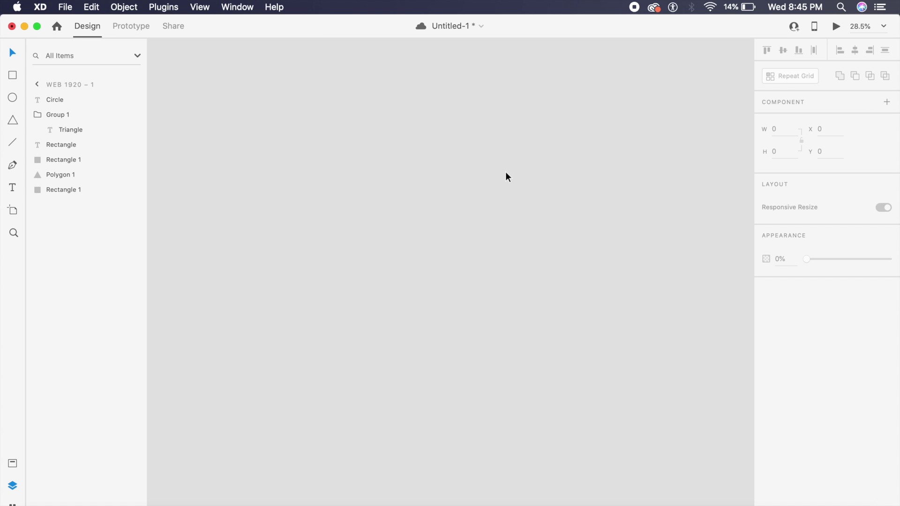
key(t)
drag(297, 139, 563, 348)
key(Escape)
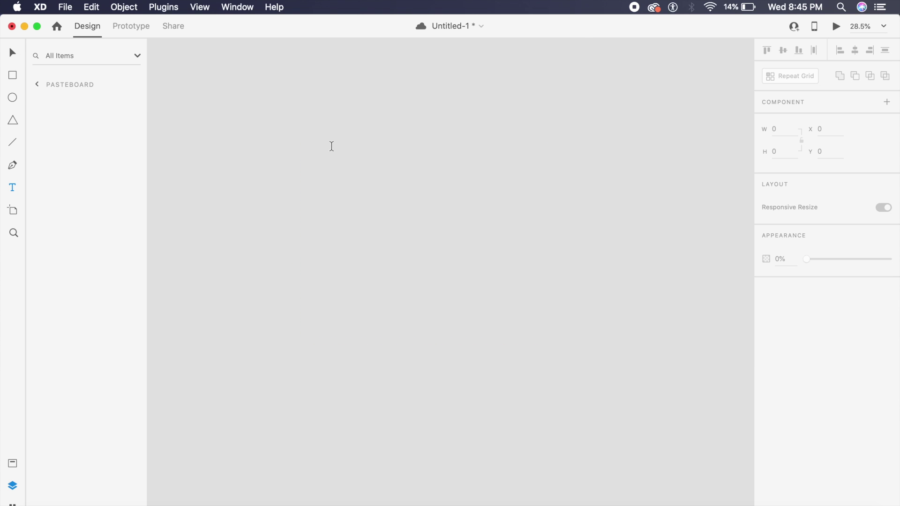
click(269, 126)
drag(268, 126, 582, 391)
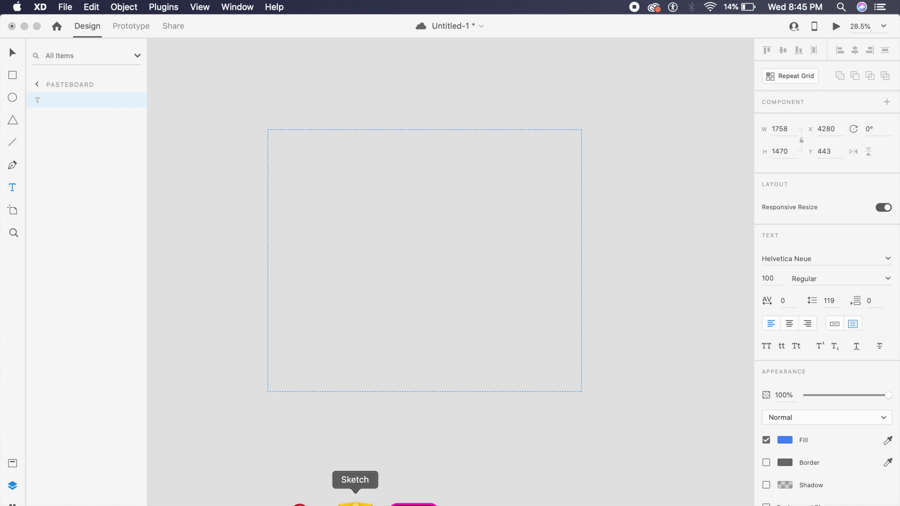
click(227, 499)
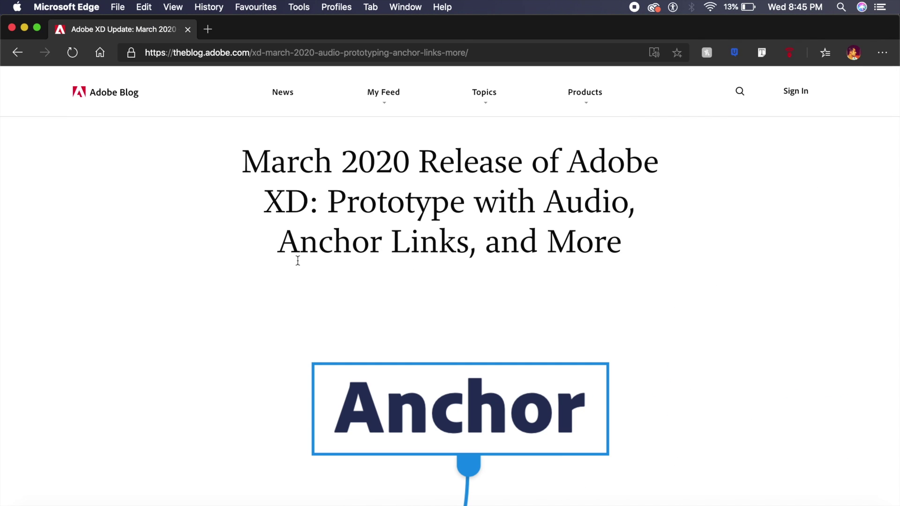
Step: Select the March 2020 Adobe XD blog post headline in Edge
drag(241, 158, 638, 277)
key(cmd+c)
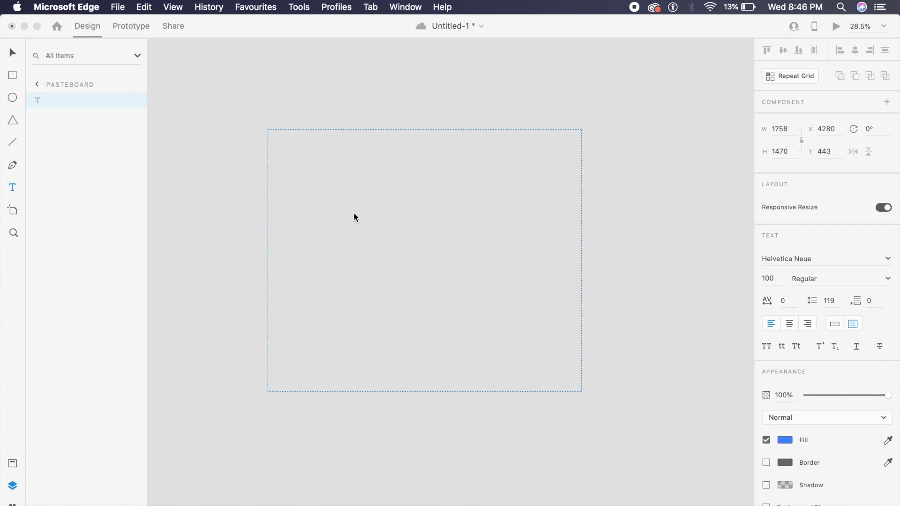
click(328, 186)
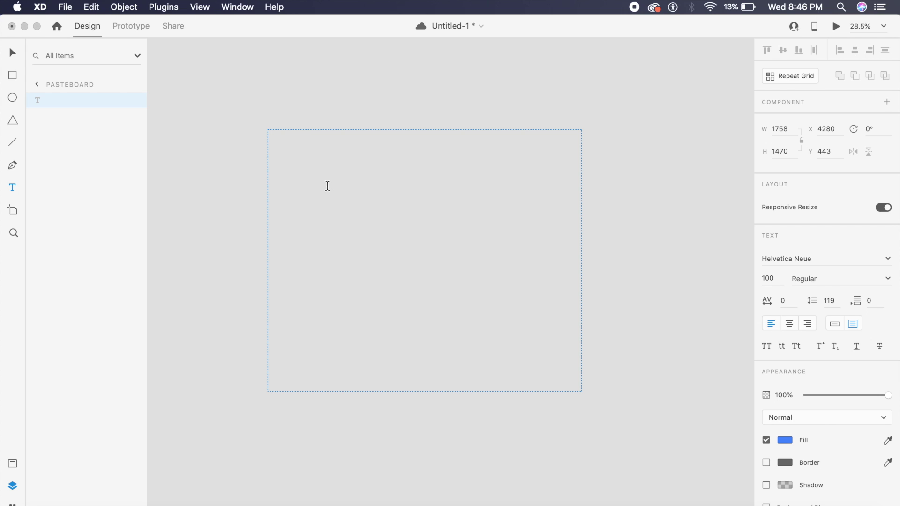
Step: Paste the blog title into the text area and shrink its height to fit the text (354)
key(cmd+v)
key(Escape)
key(Escape)
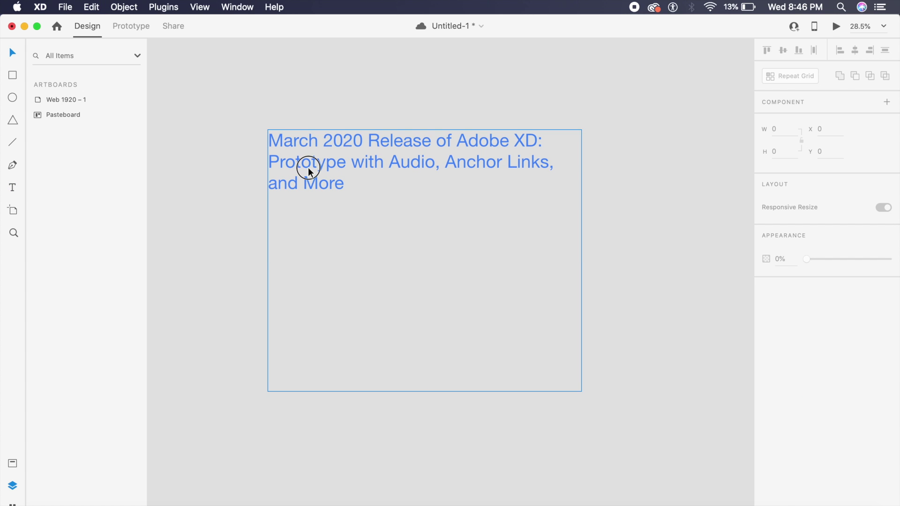
click(308, 172)
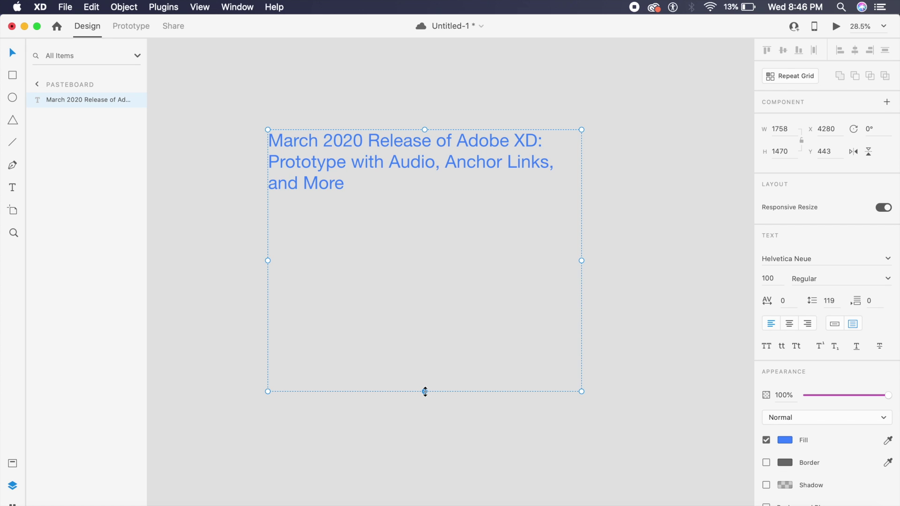
double_click(425, 391)
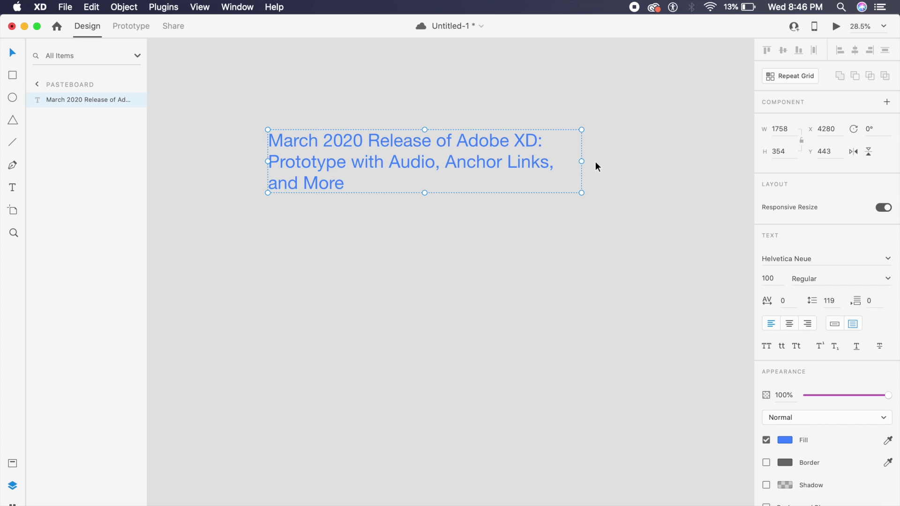
Step: Deselect and reselect the March 2020 title text box, confirming its 1758 × 354 auto height
click(555, 237)
click(382, 153)
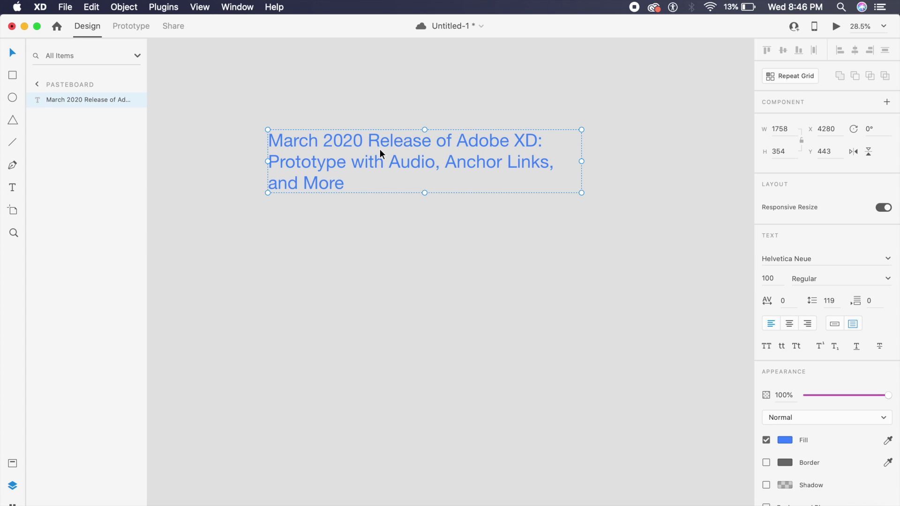